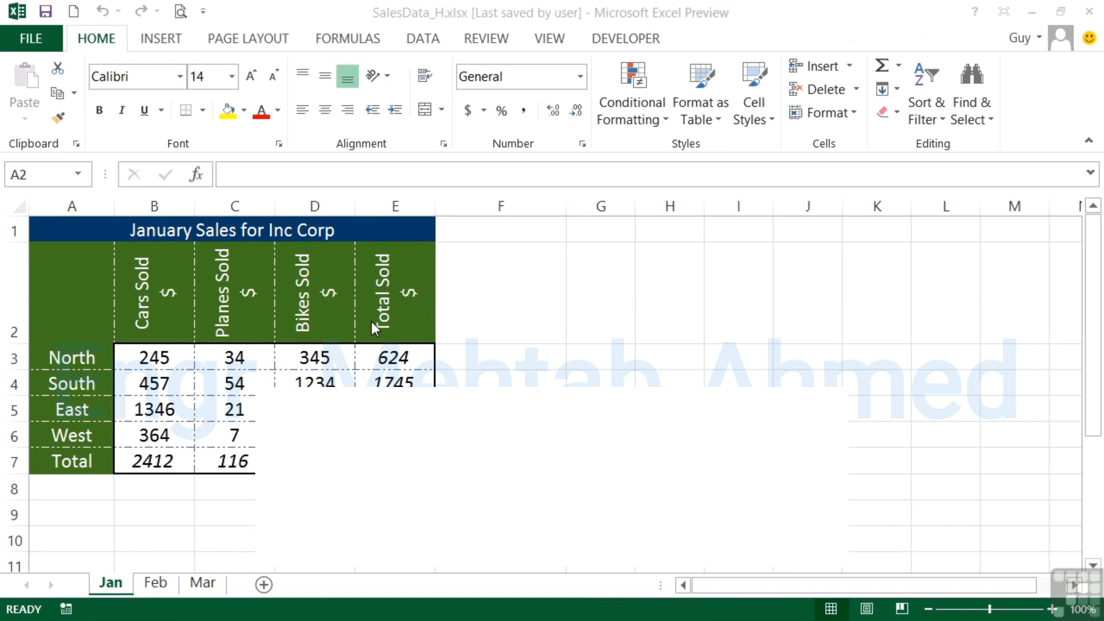
Replace the North region label in cell A3 with Asia.
{"action": "left_click", "coordinate": [97, 361]}
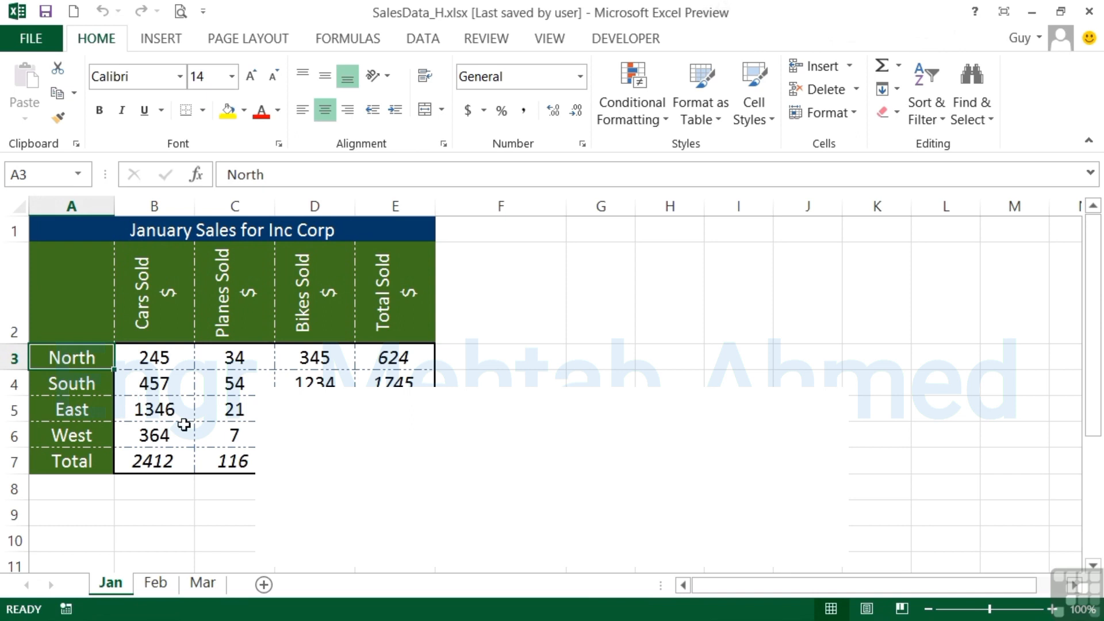
{"action": "key", "text": "Delete"}
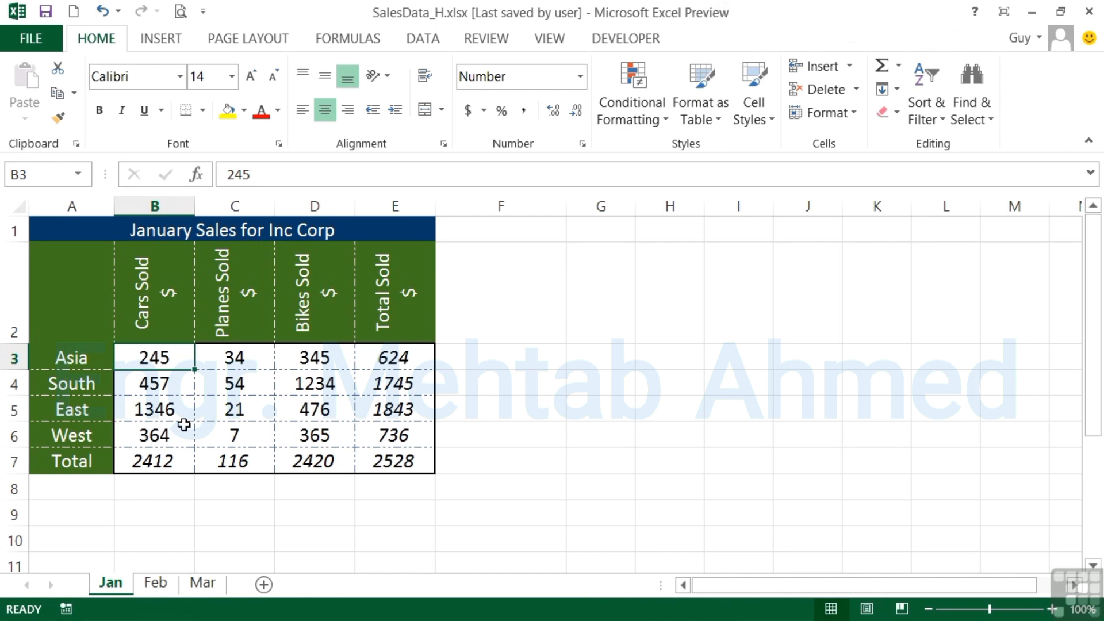
{"action": "key", "text": "Tab"}
Clear the South region's planes sold figure in cell C4 and enter 7865.
{"action": "key", "text": "Return"}
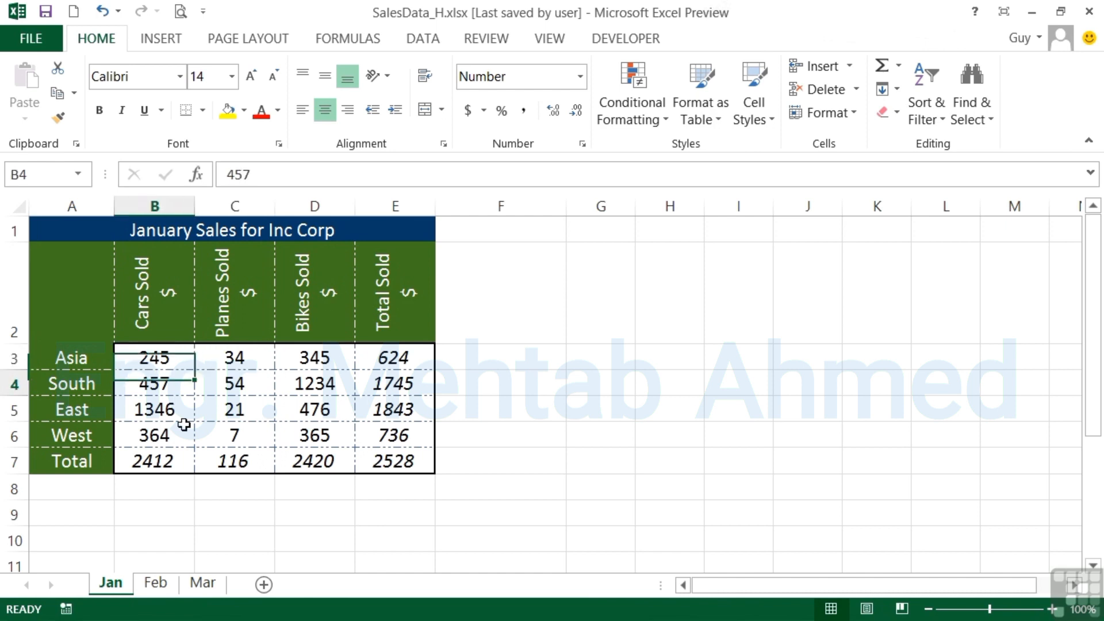
{"action": "key", "text": "Tab"}
{"action": "key", "text": "Delete"}
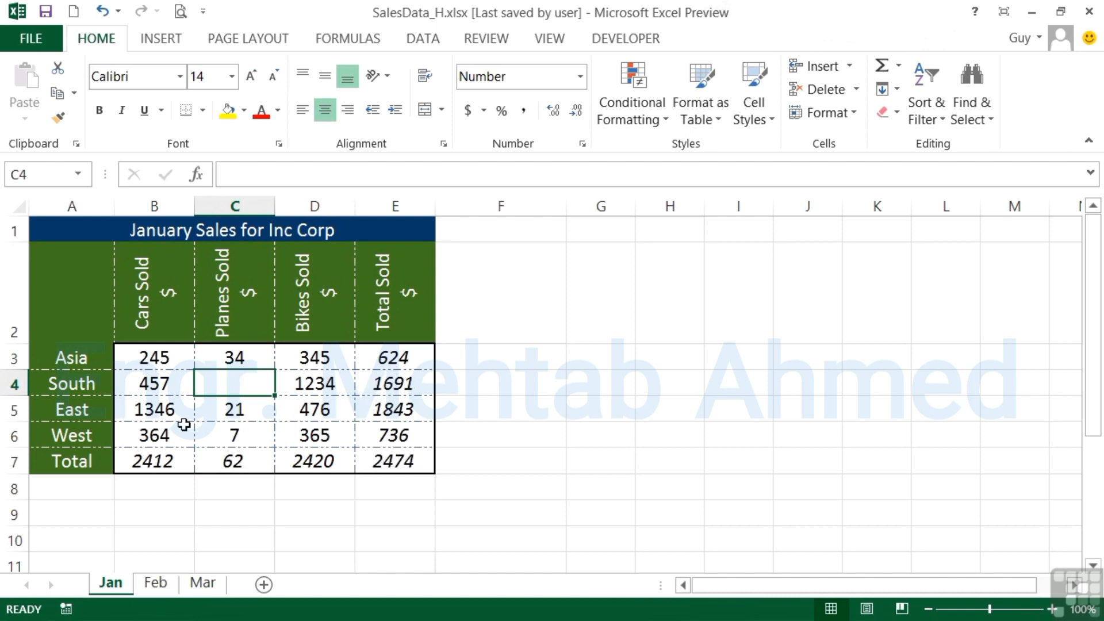
{"action": "type", "text": "7865"}
{"action": "key", "text": "Tab"}
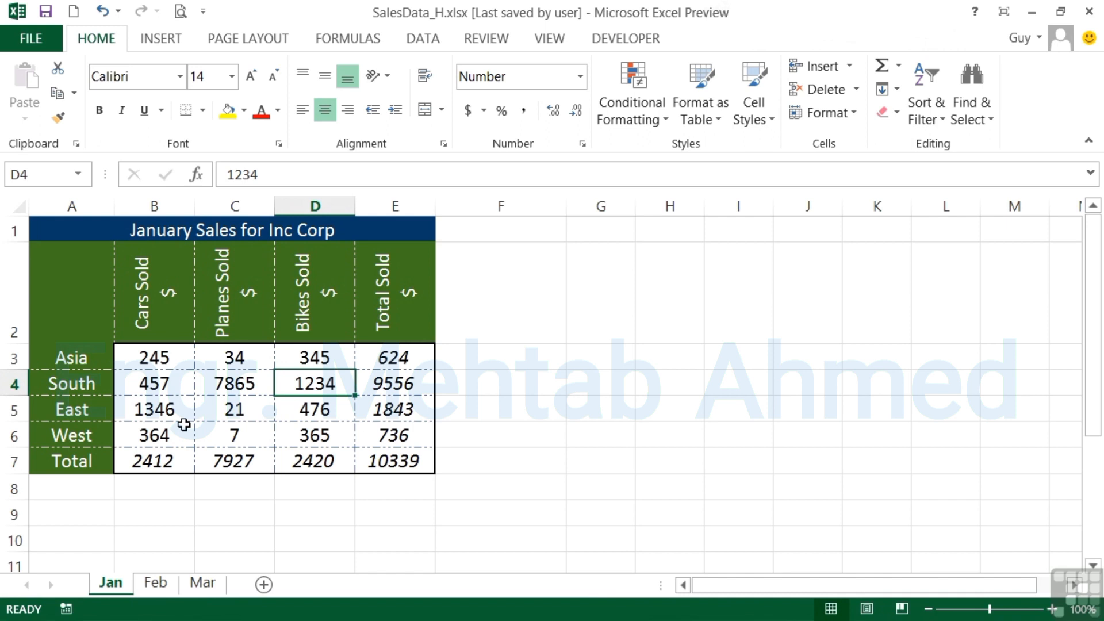
Enter the date 8/2/1966 in cell I4 and clear the cell's contents.
{"action": "left_click", "coordinate": [750, 387]}
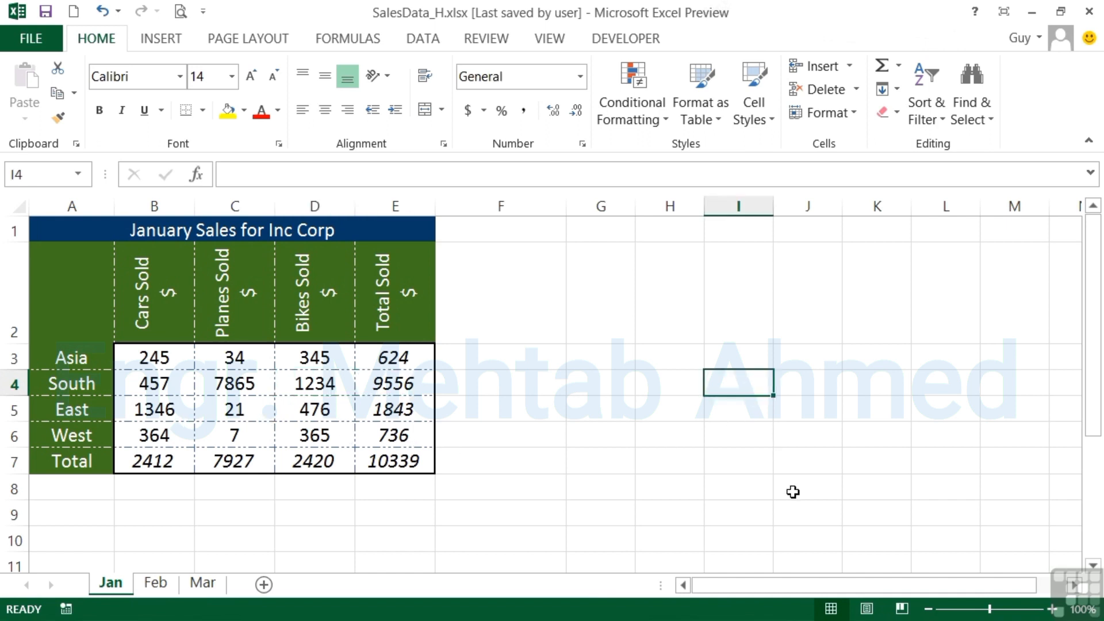
{"action": "type", "text": "8/2/"}
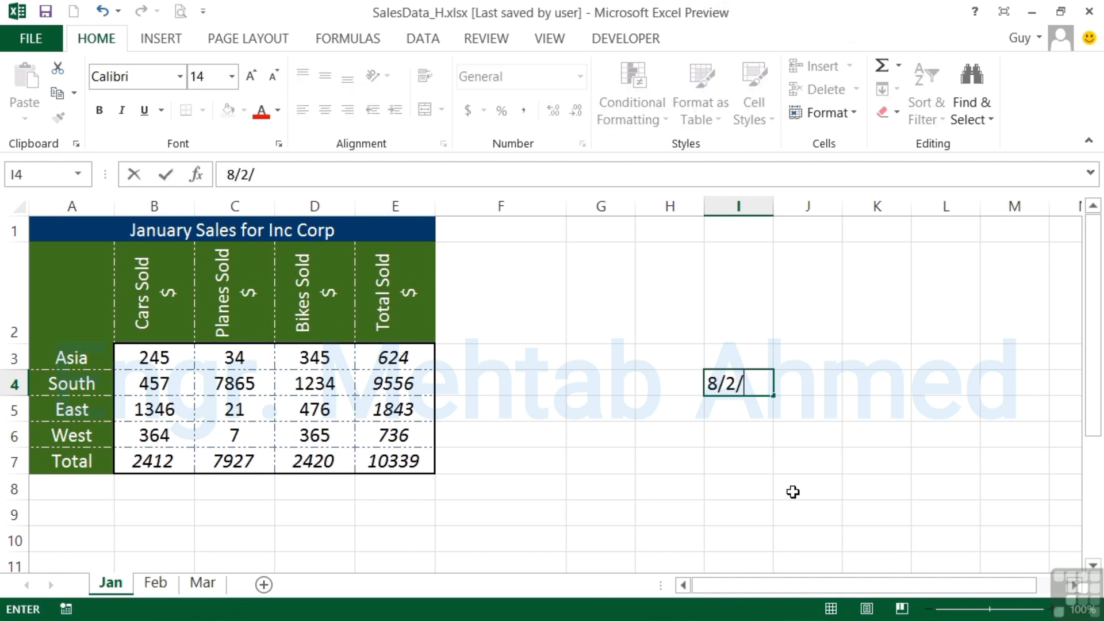
{"action": "type", "text": "1966"}
{"action": "key", "text": "Tab"}
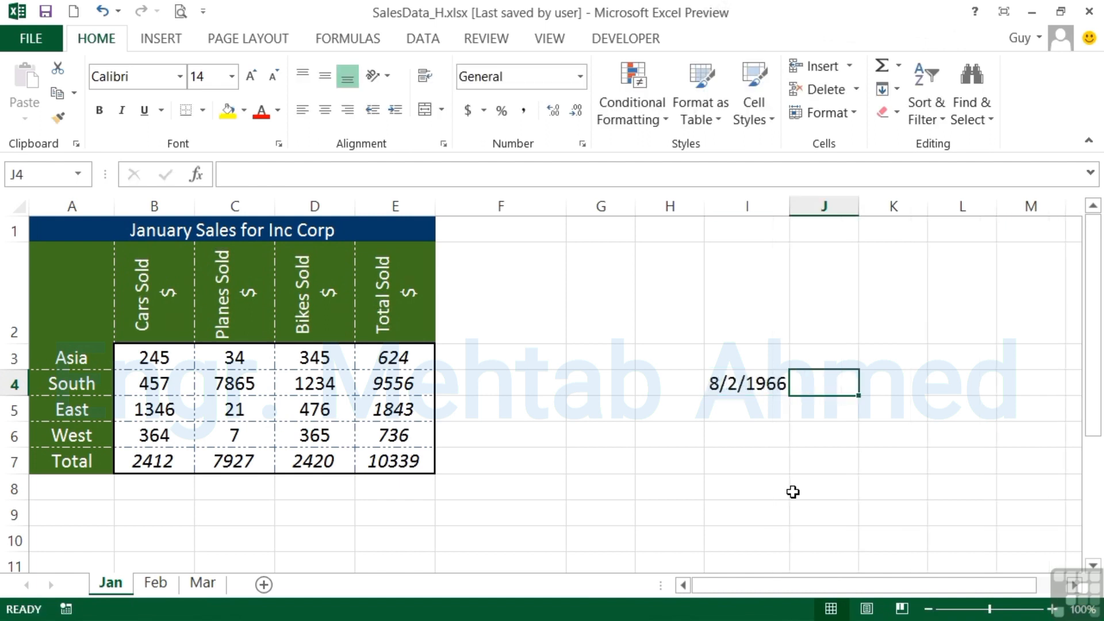
{"action": "key", "text": "Left"}
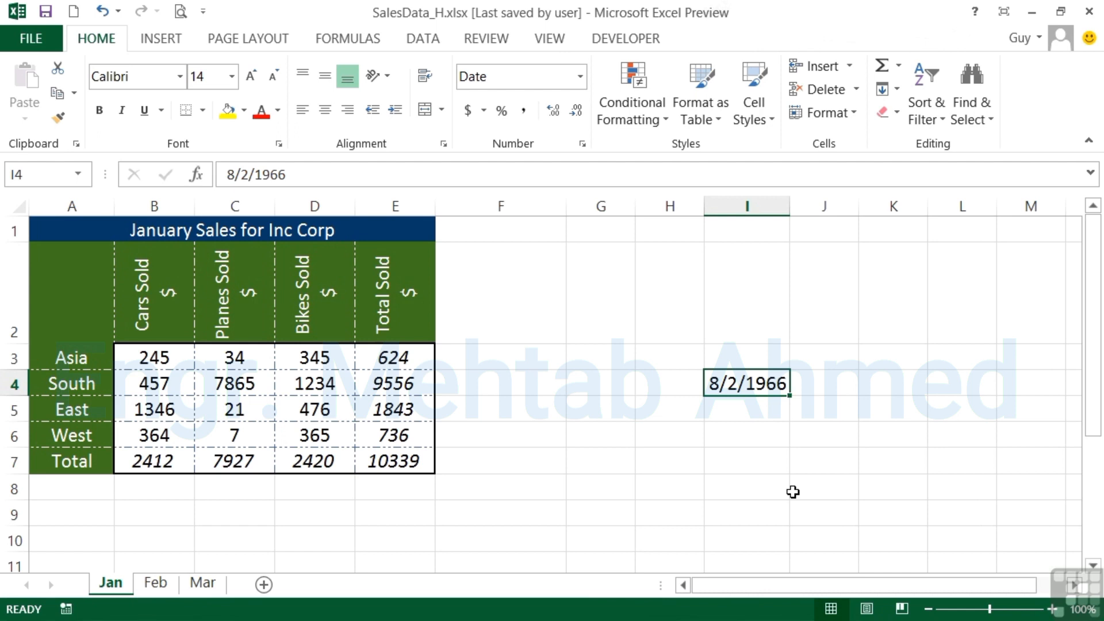
{"action": "key", "text": "Delete"}
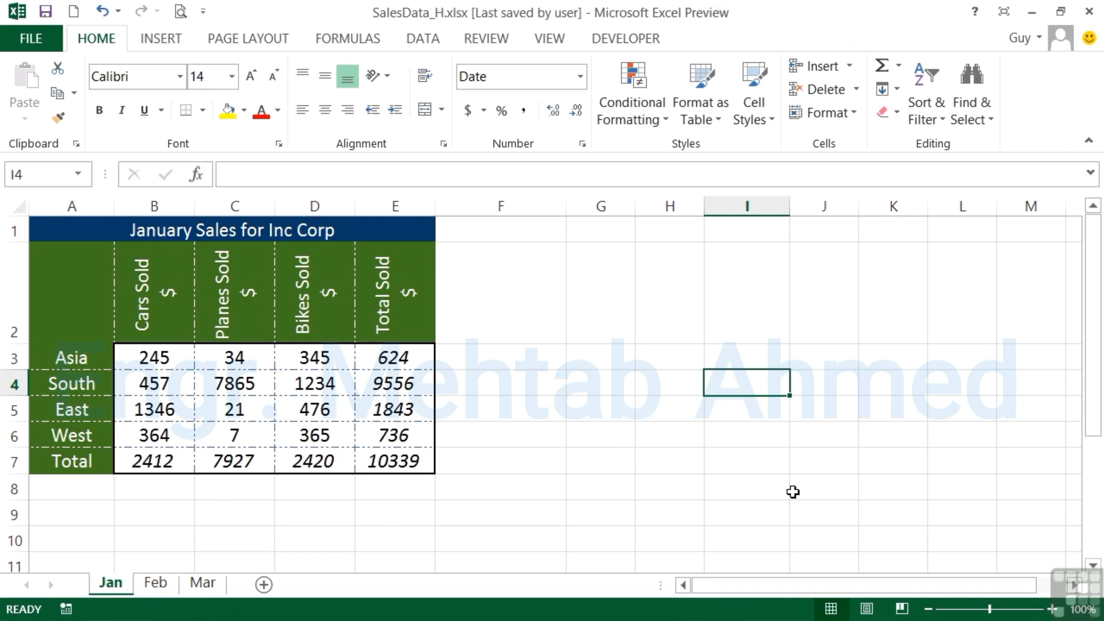
Enter 7653 in the emptied cell I4 and delete that cell, shifting the cells below it up.
{"action": "type", "text": "7653"}
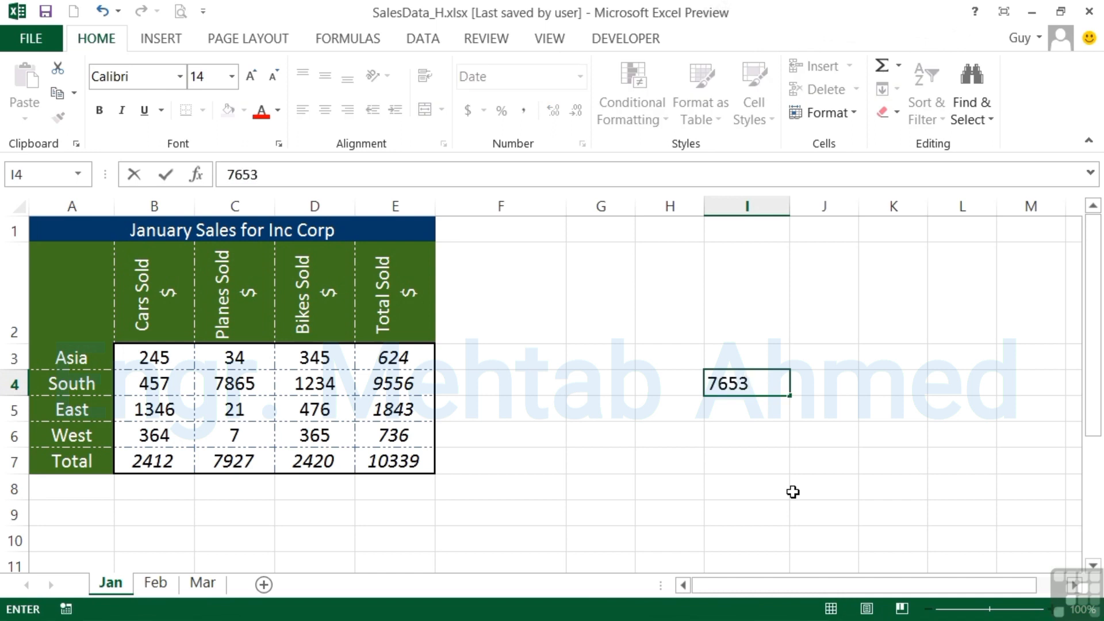
{"action": "key", "text": "Return"}
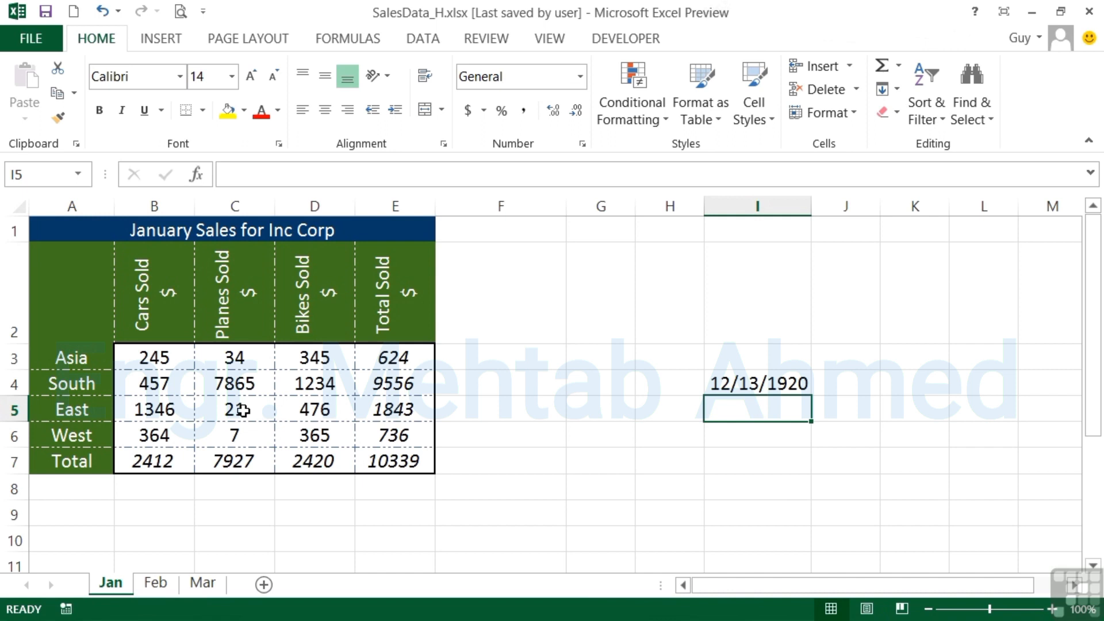
{"action": "left_click", "coordinate": [768, 383]}
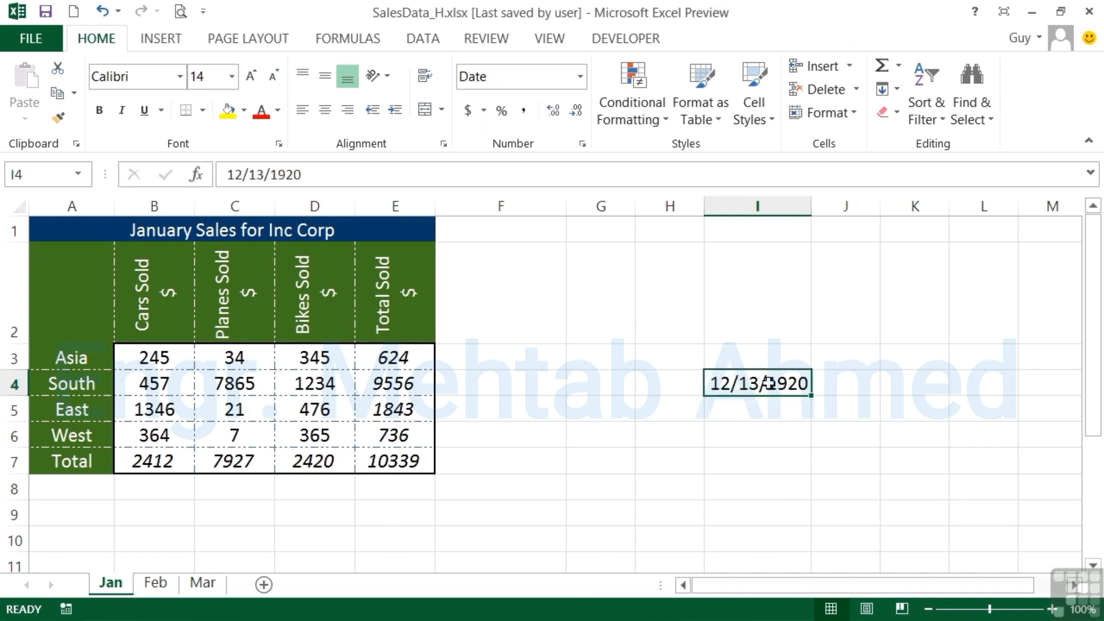
{"action": "left_click", "coordinate": [855, 90]}
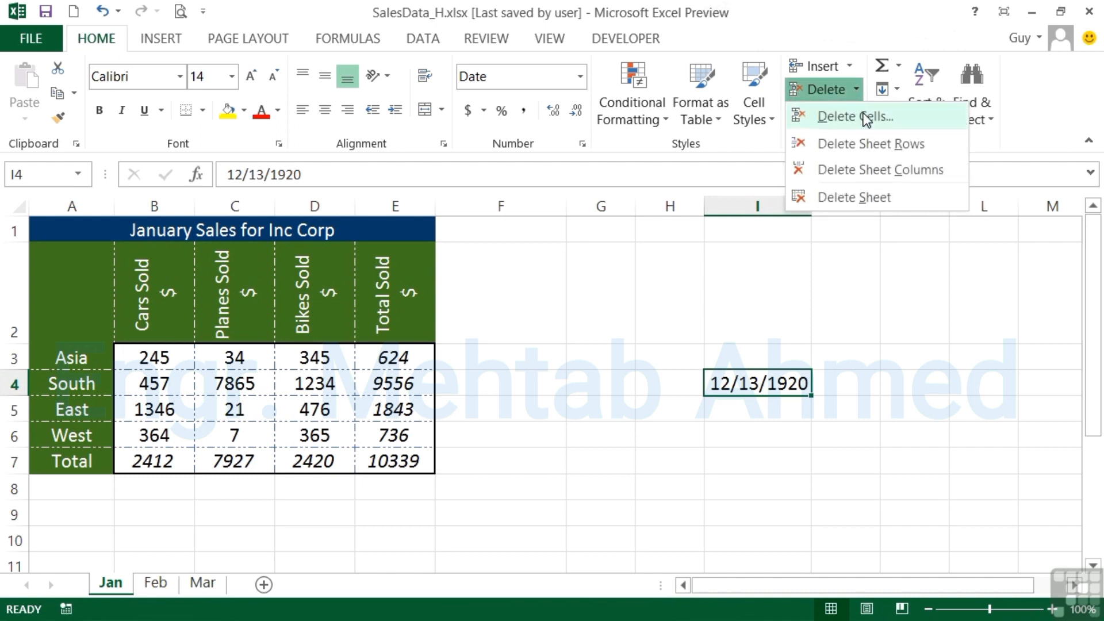
{"action": "left_click", "coordinate": [863, 116]}
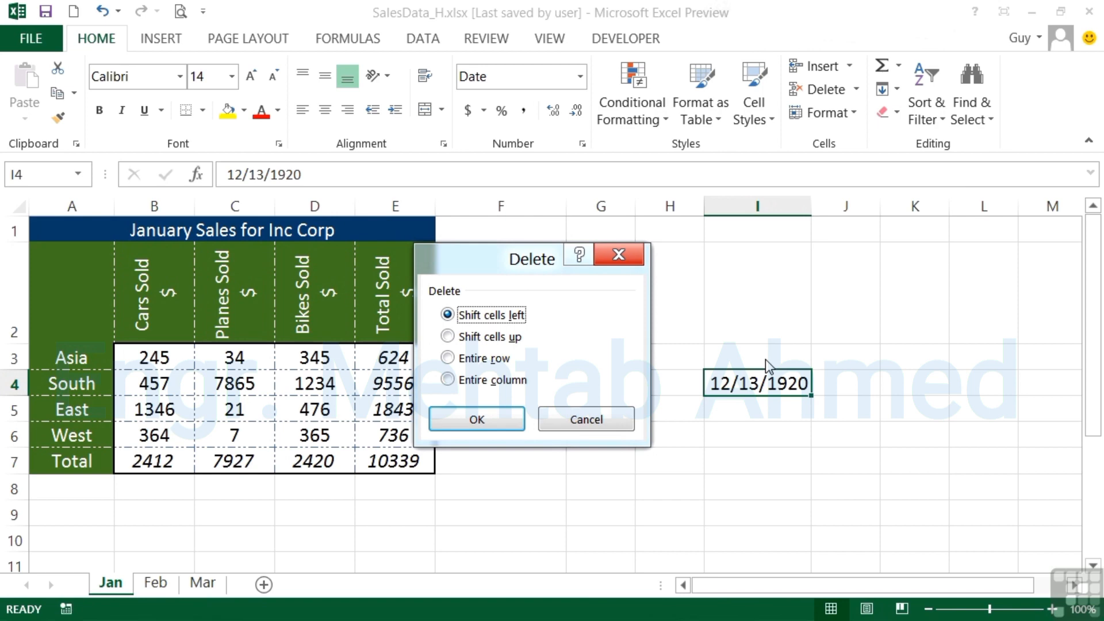
{"action": "left_click", "coordinate": [478, 336]}
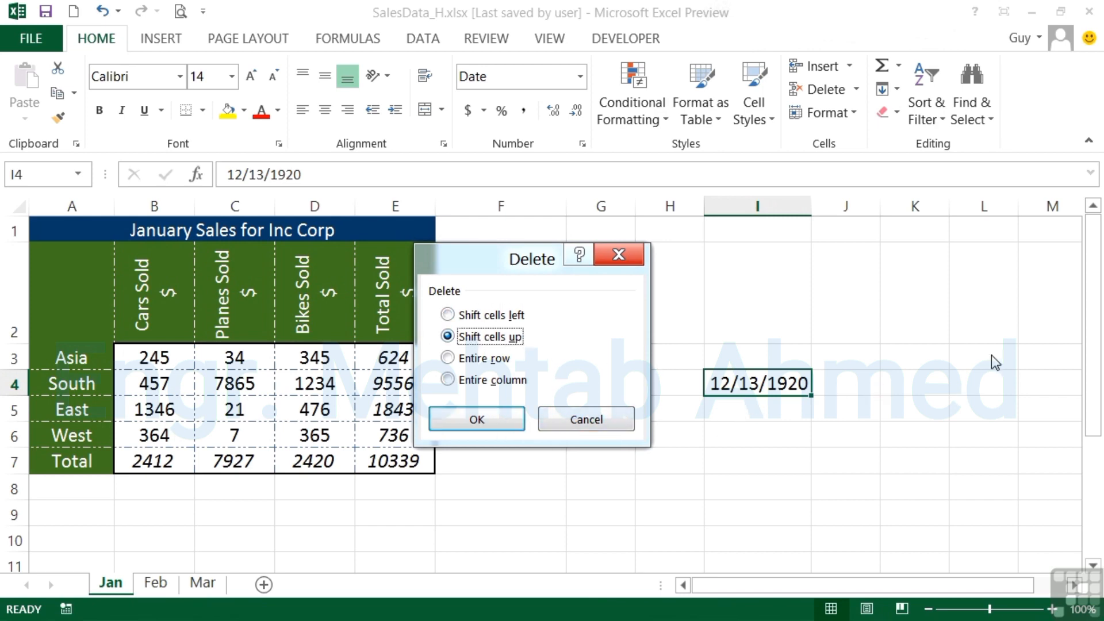
{"action": "left_click", "coordinate": [480, 420]}
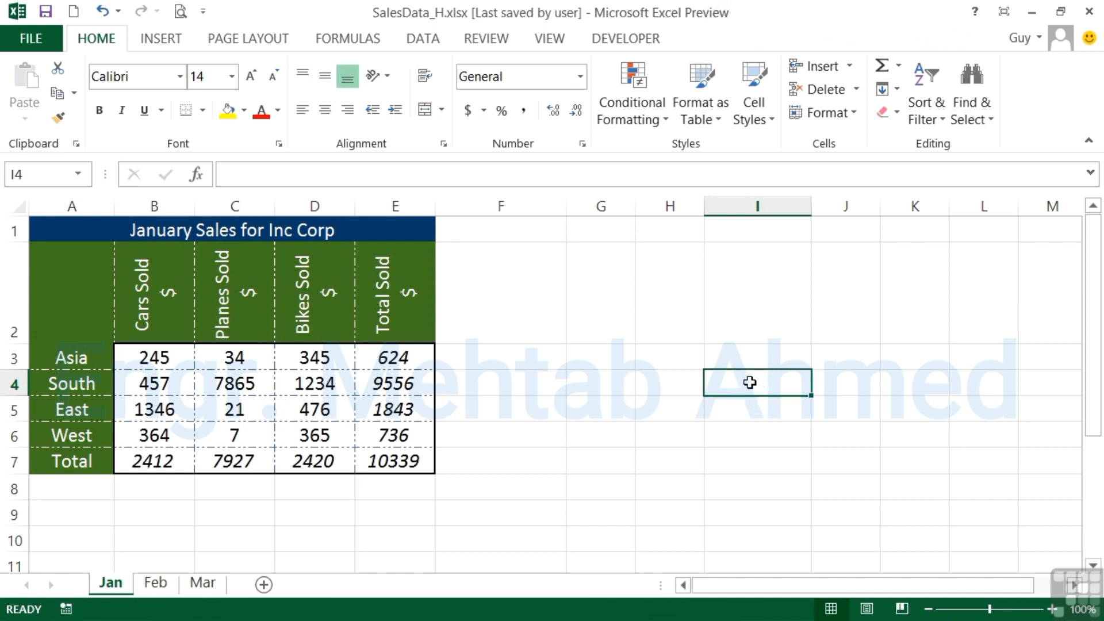
Enter 7358 in cell I4 and clear the cell's contents.
{"action": "type", "text": "7358"}
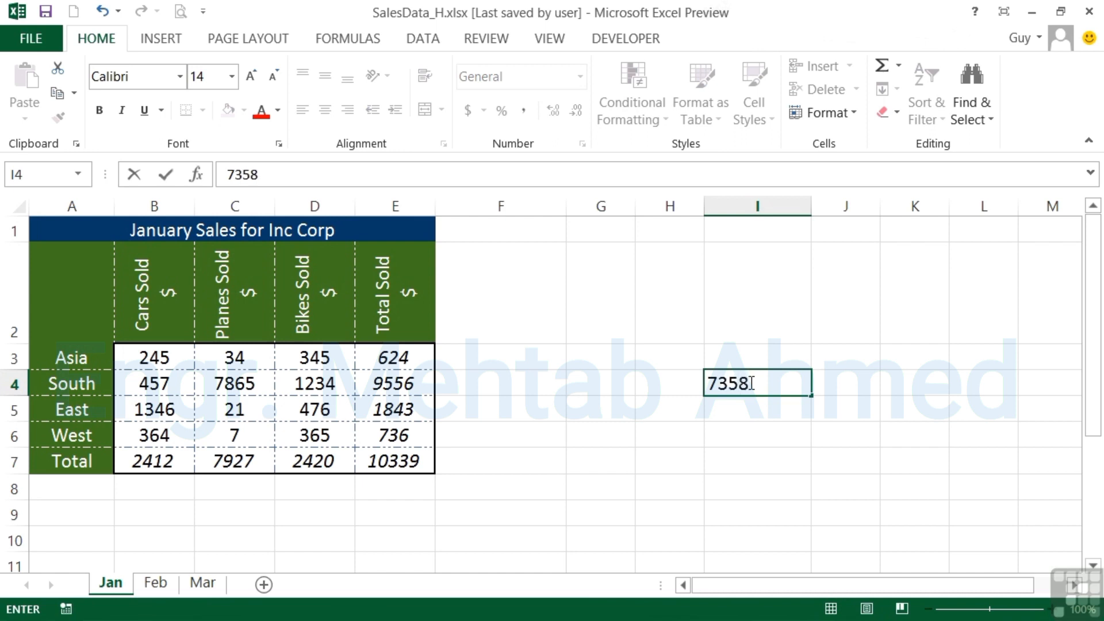
{"action": "key", "text": "Return"}
{"action": "left_click", "coordinate": [750, 382]}
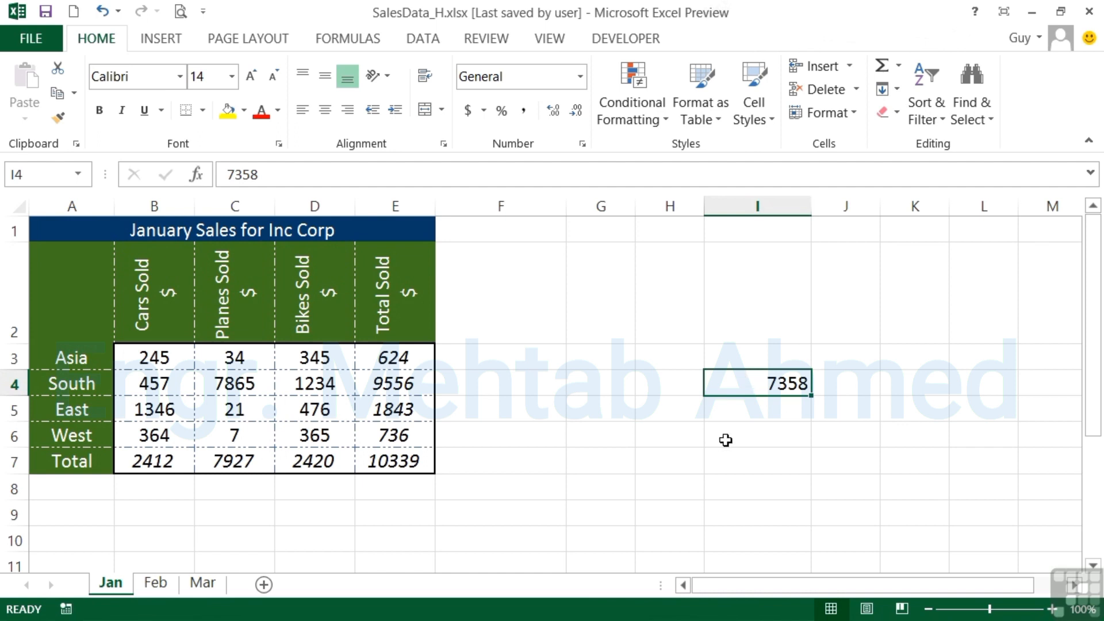
{"action": "key", "text": "Delete"}
{"action": "key", "text": "Return"}
Enter the date 8/2/66 in cell I4 and clear its contents, leaving the cell's date format in place.
{"action": "left_click", "coordinate": [732, 380]}
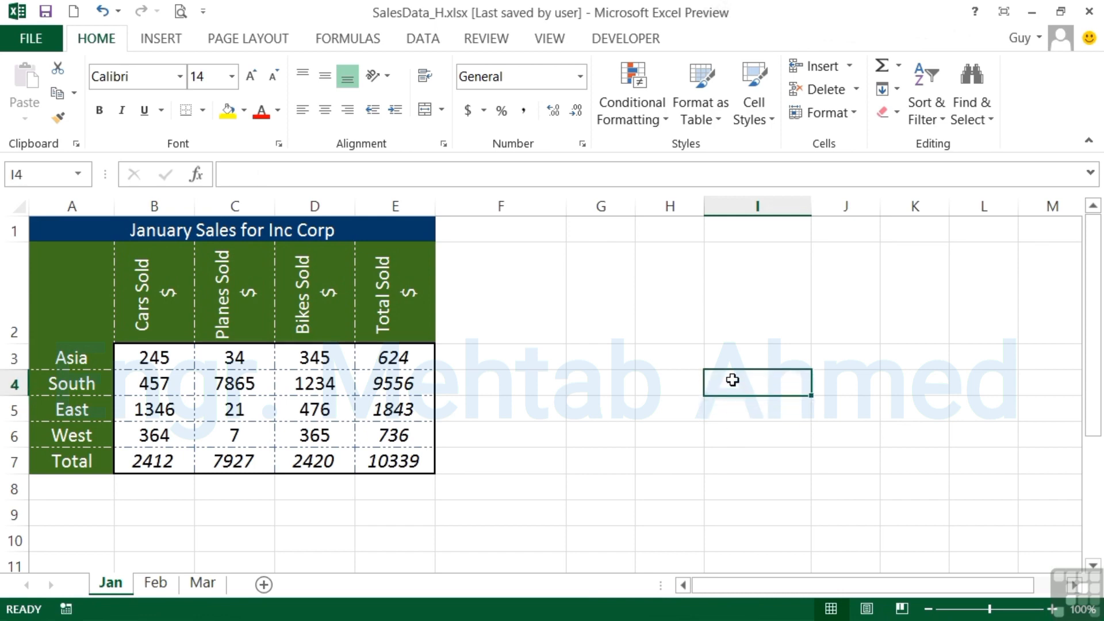
{"action": "type", "text": "8/2/66"}
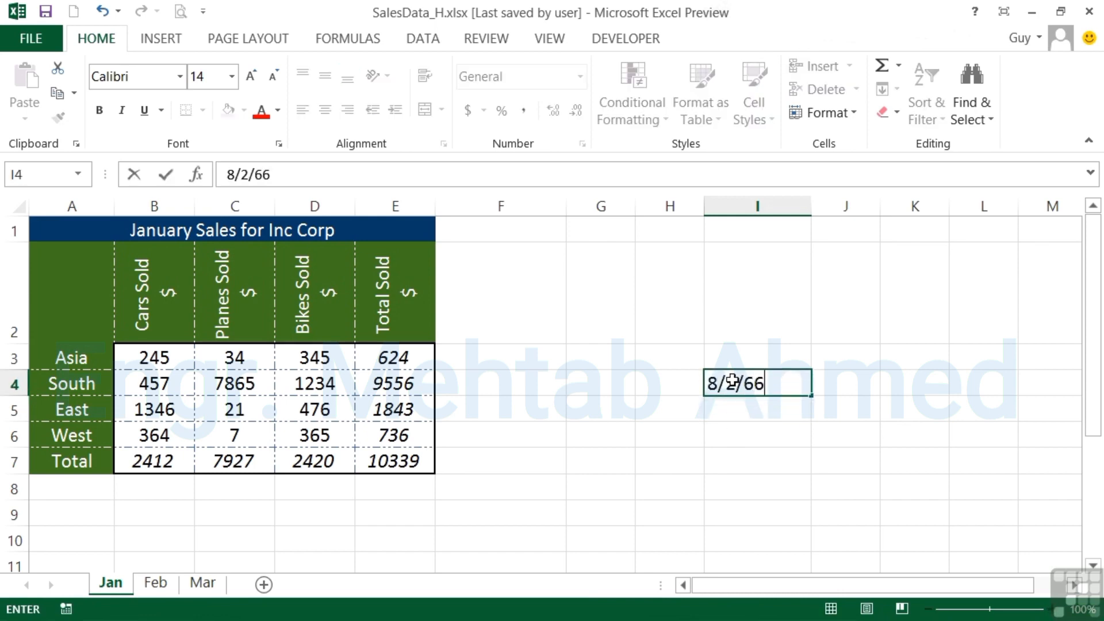
{"action": "left_click", "coordinate": [732, 380]}
{"action": "key", "text": "Delete"}
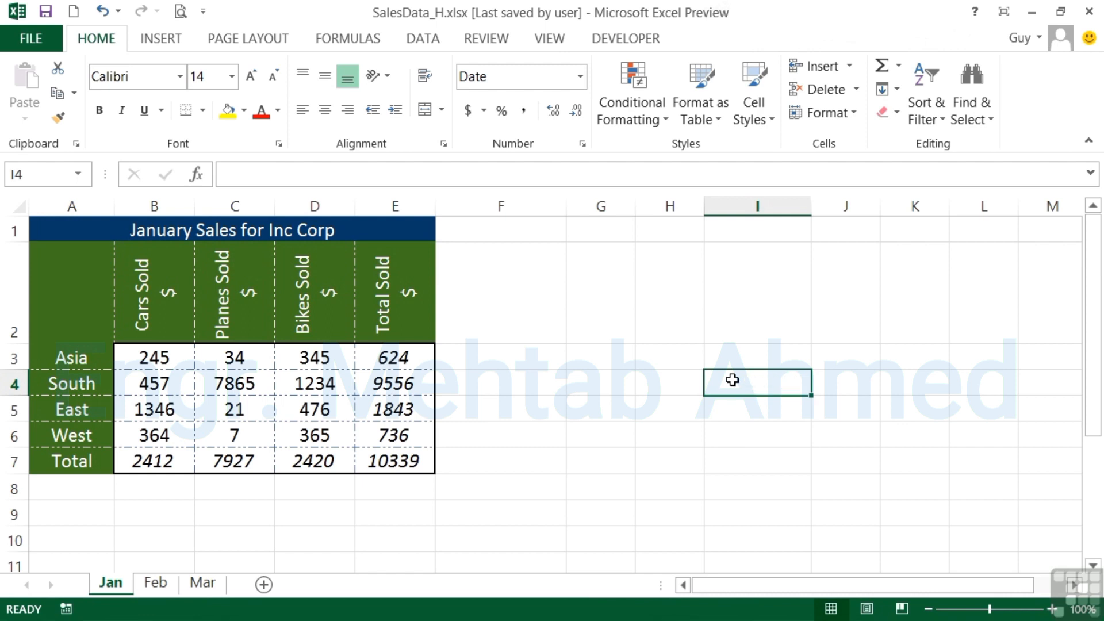
Enter 4632 in the date-formatted cell I4.
{"action": "type", "text": "4"}
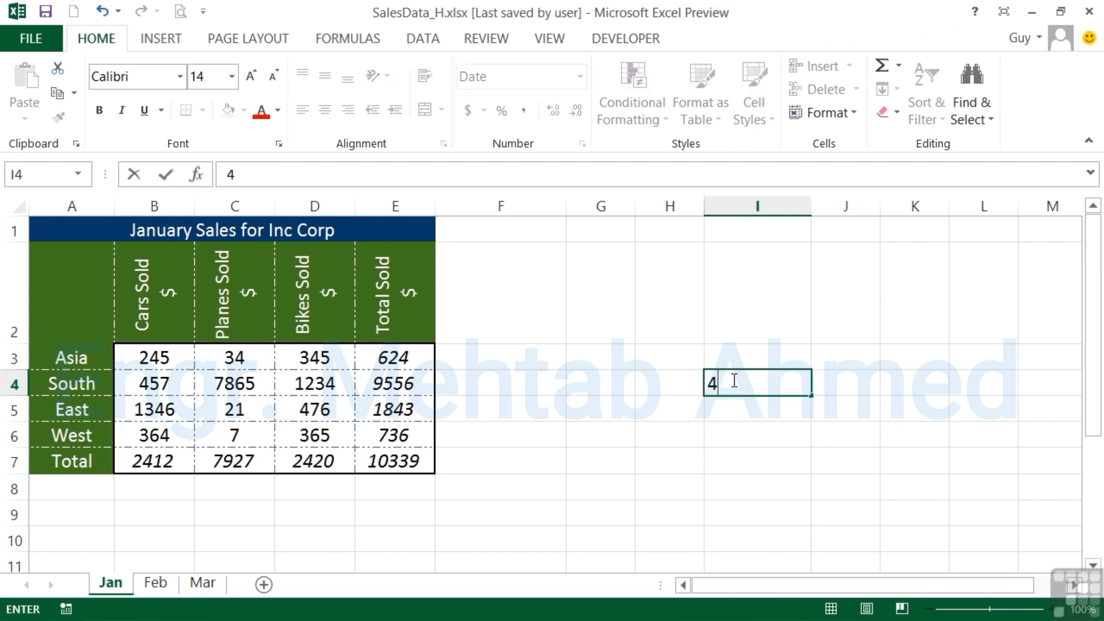
{"action": "type", "text": "632"}
{"action": "key", "text": "Return"}
Apply the General number format to cell I4 and undo the change.
{"action": "left_click", "coordinate": [732, 380]}
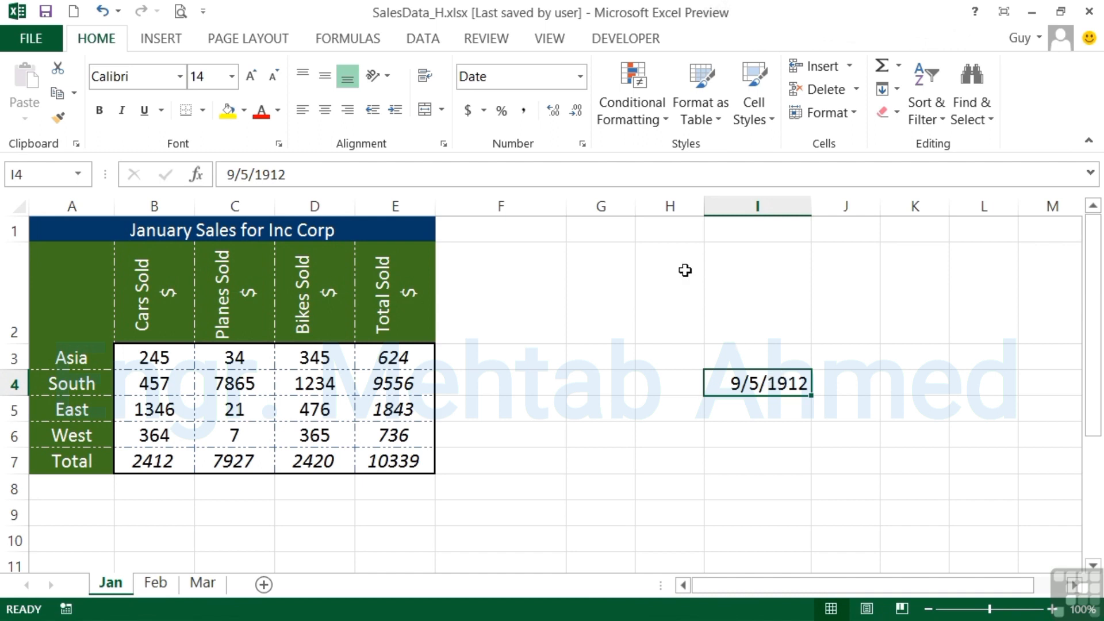
{"action": "left_click", "coordinate": [582, 76]}
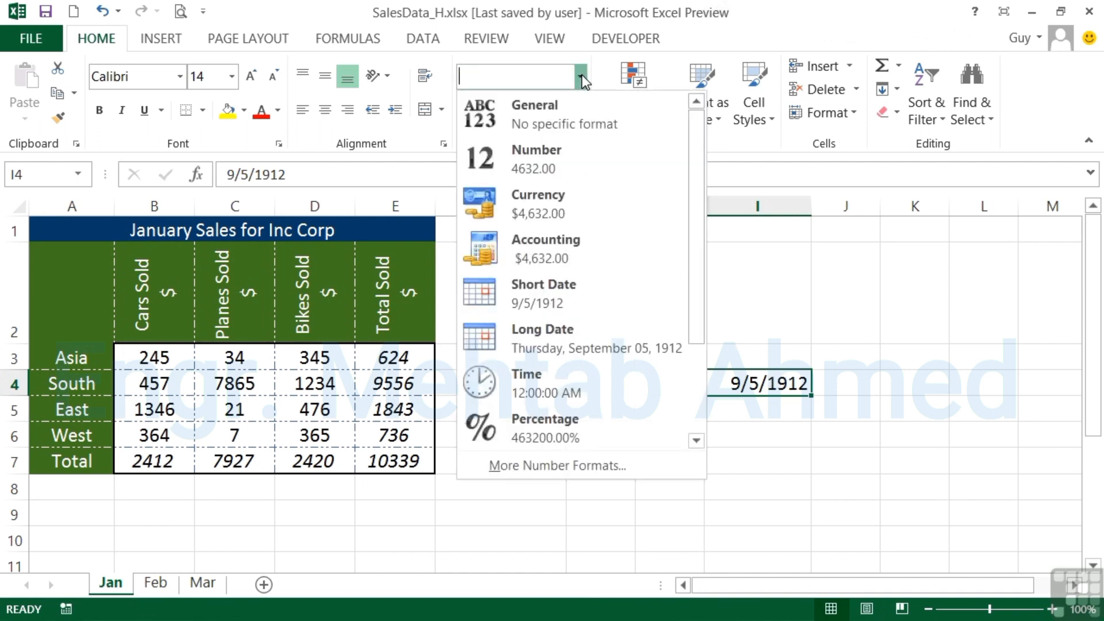
{"action": "left_click", "coordinate": [558, 105]}
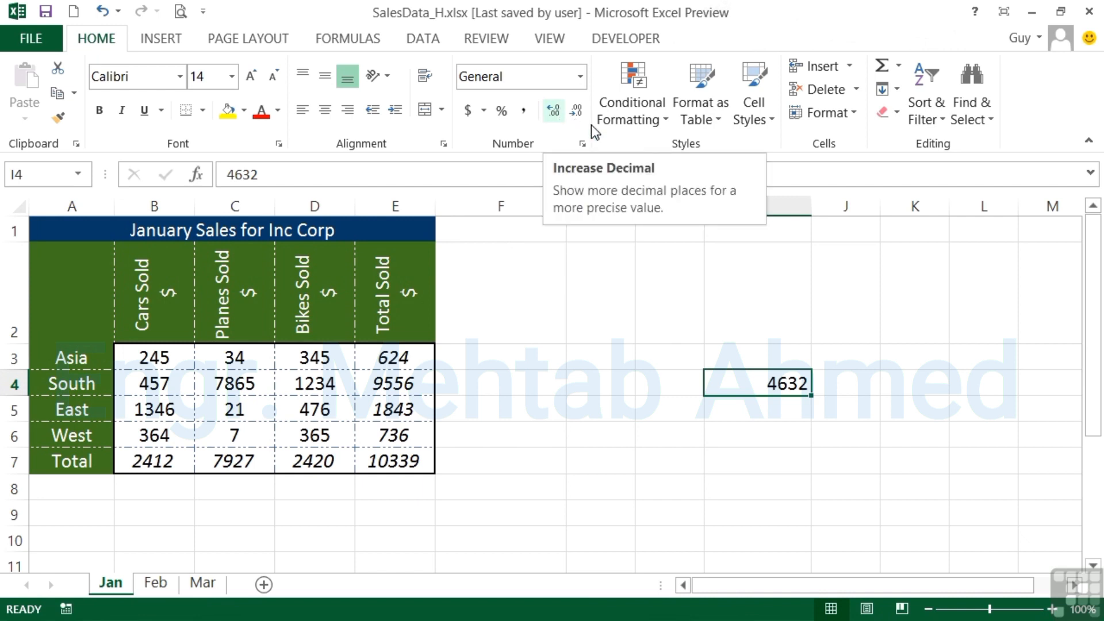
{"action": "left_click", "coordinate": [102, 12]}
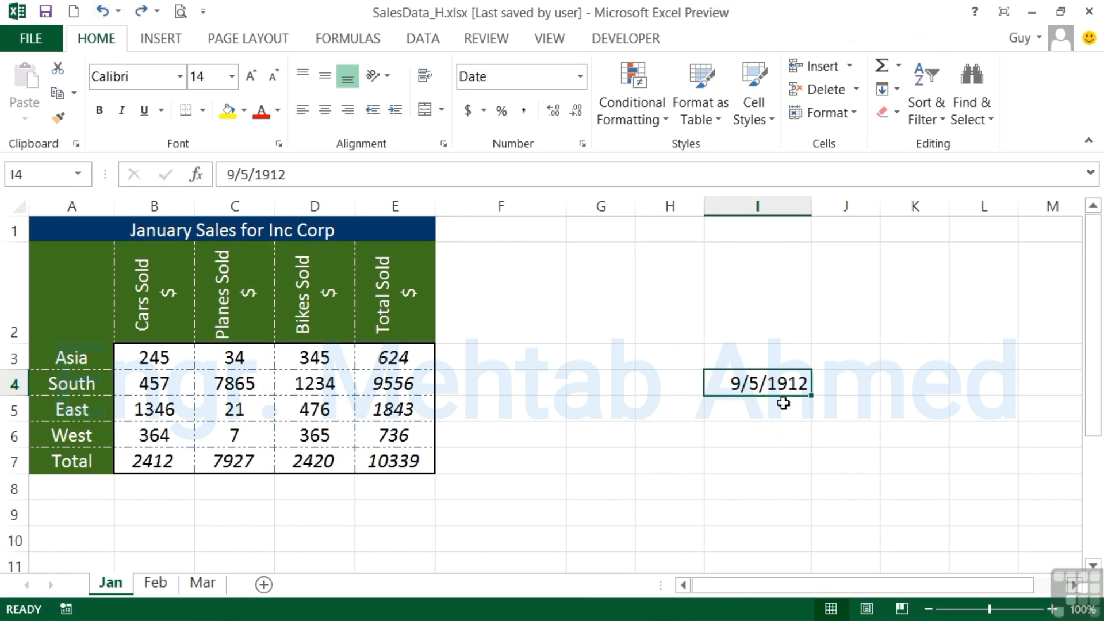
Apply the Normal cell style to cell I4 and undo it.
{"action": "left_click", "coordinate": [754, 112]}
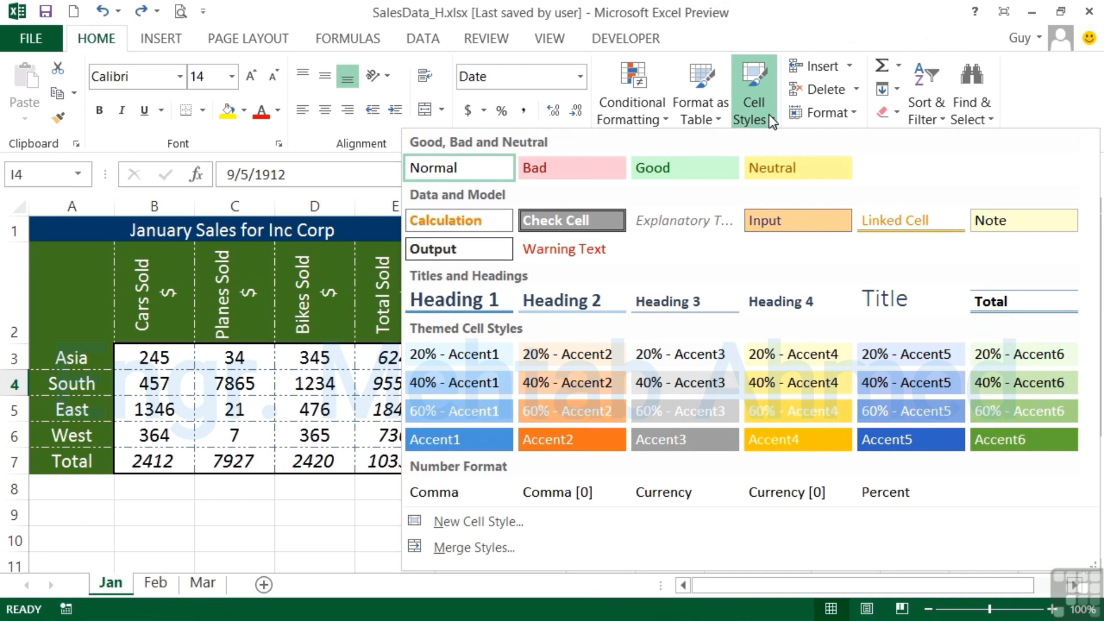
{"action": "left_click", "coordinate": [446, 168]}
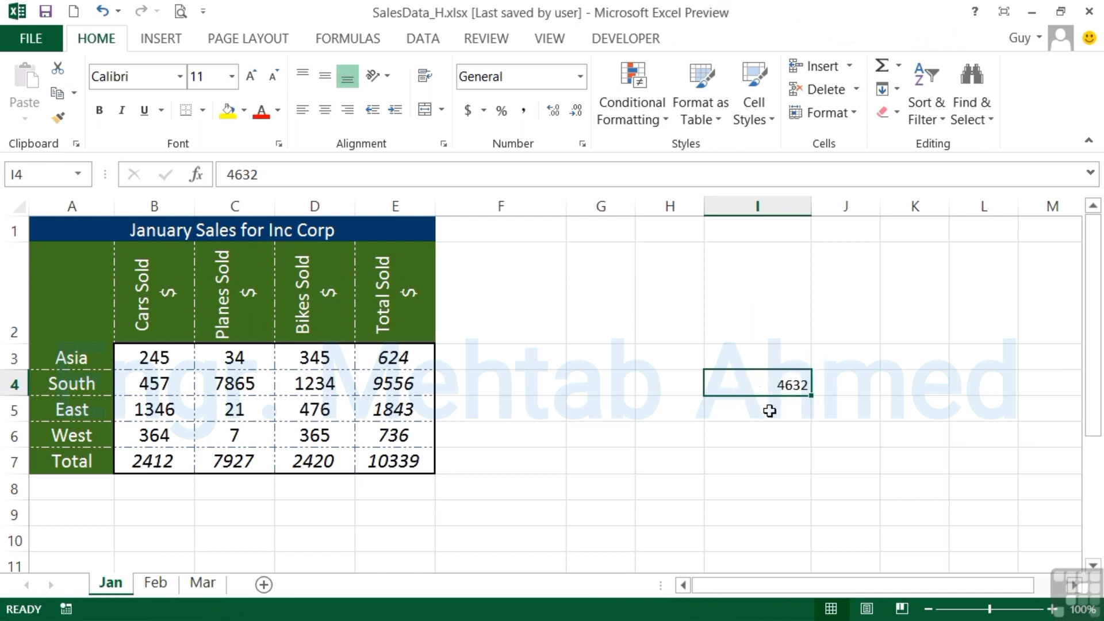
{"action": "left_click", "coordinate": [102, 11]}
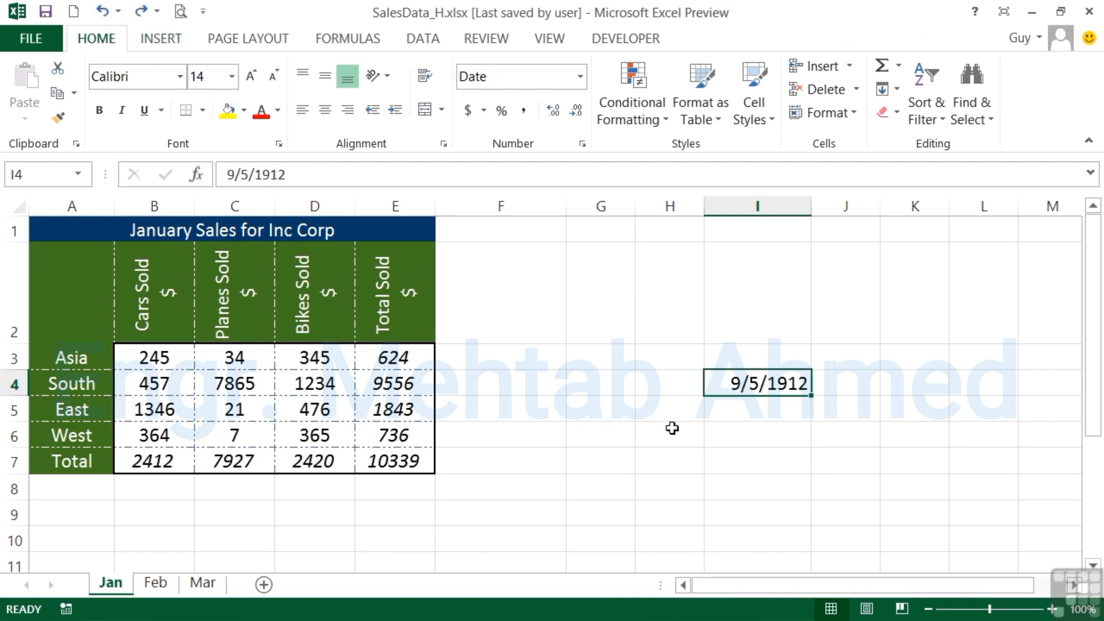
Copy the formatting of empty cell L6 onto cell I4 with Format Painter.
{"action": "left_click", "coordinate": [976, 433]}
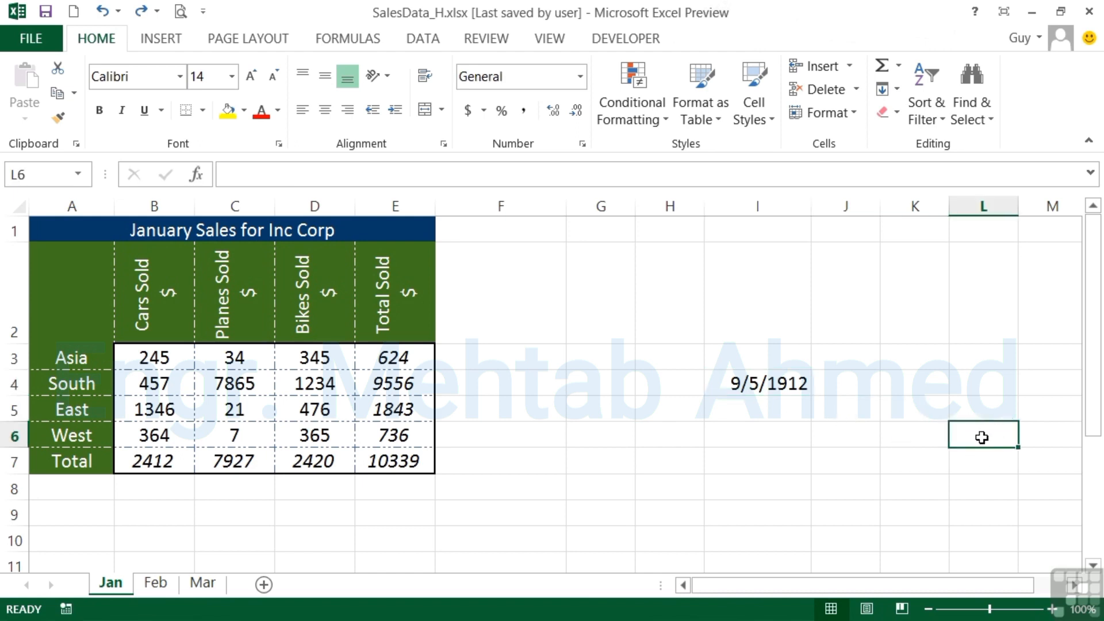
{"action": "left_click", "coordinate": [59, 121]}
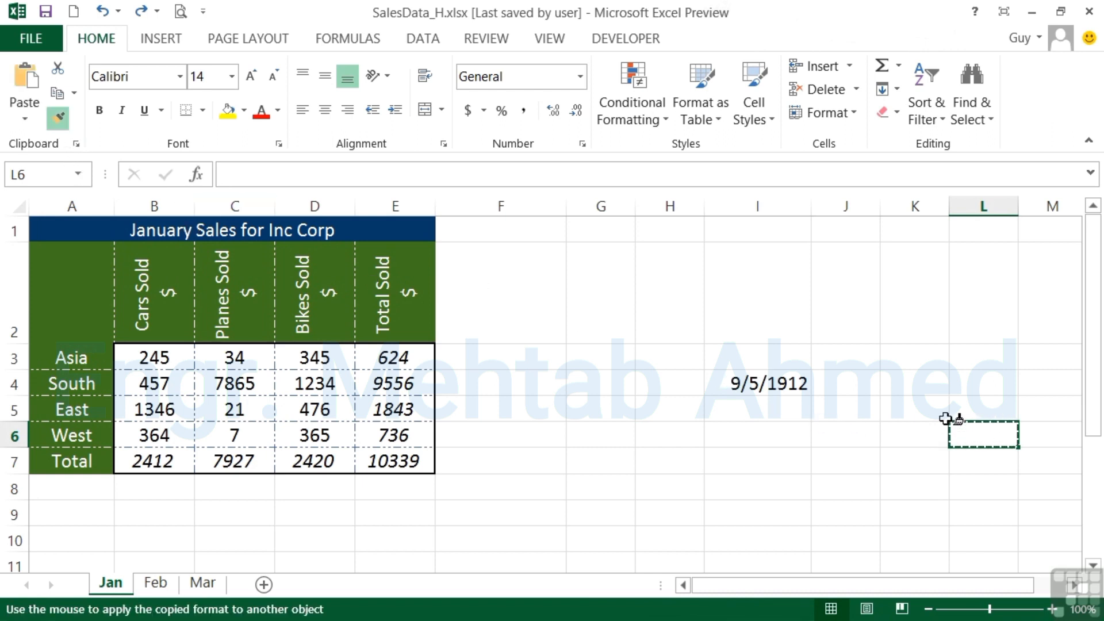
{"action": "left_click", "coordinate": [763, 383]}
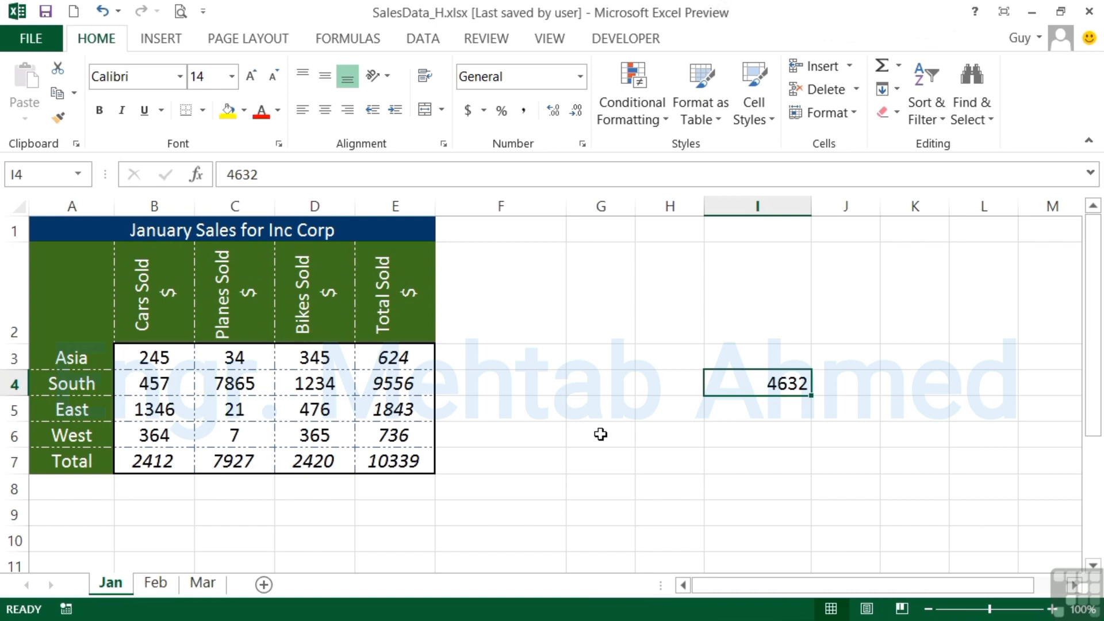
Apply the Normal cell style to the Total Sold header in cell E2.
{"action": "left_click", "coordinate": [387, 321]}
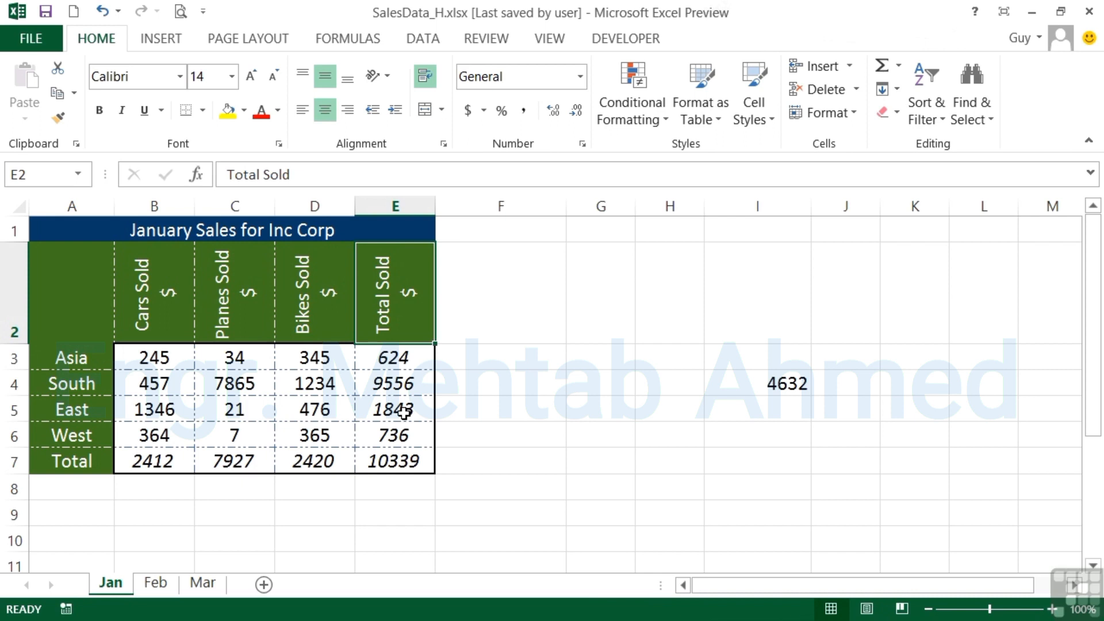
{"action": "left_click", "coordinate": [774, 127]}
{"action": "left_click", "coordinate": [454, 171]}
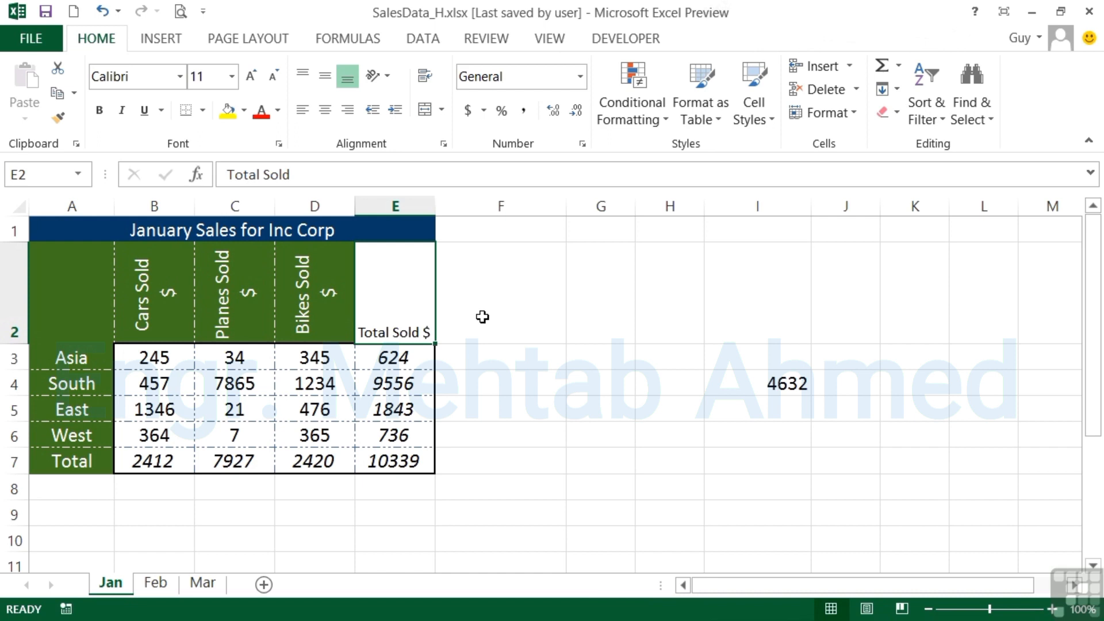
Apply the Normal cell style to the 4632 value in cell I4.
{"action": "left_click", "coordinate": [791, 387]}
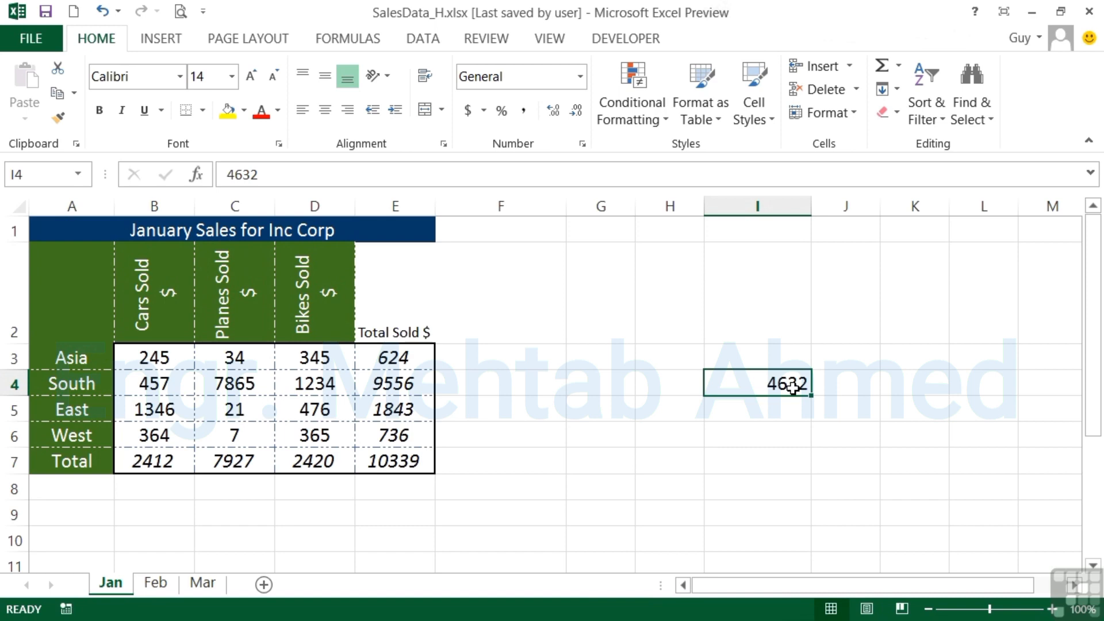
{"action": "left_click", "coordinate": [771, 120]}
{"action": "left_click", "coordinate": [479, 175]}
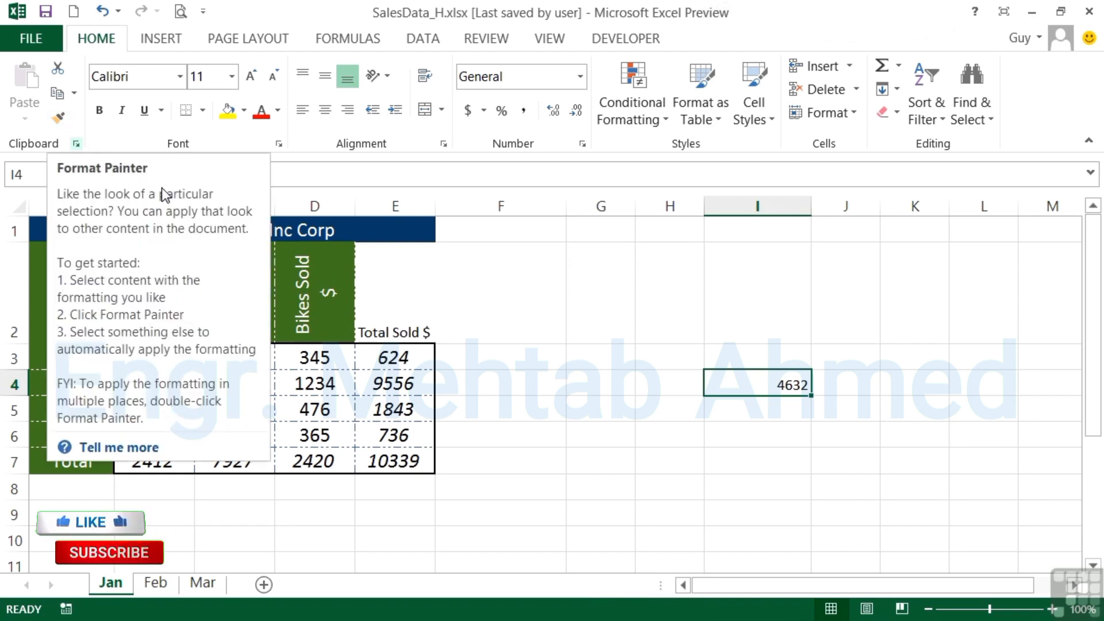
{"action": "left_click", "coordinate": [934, 384]}
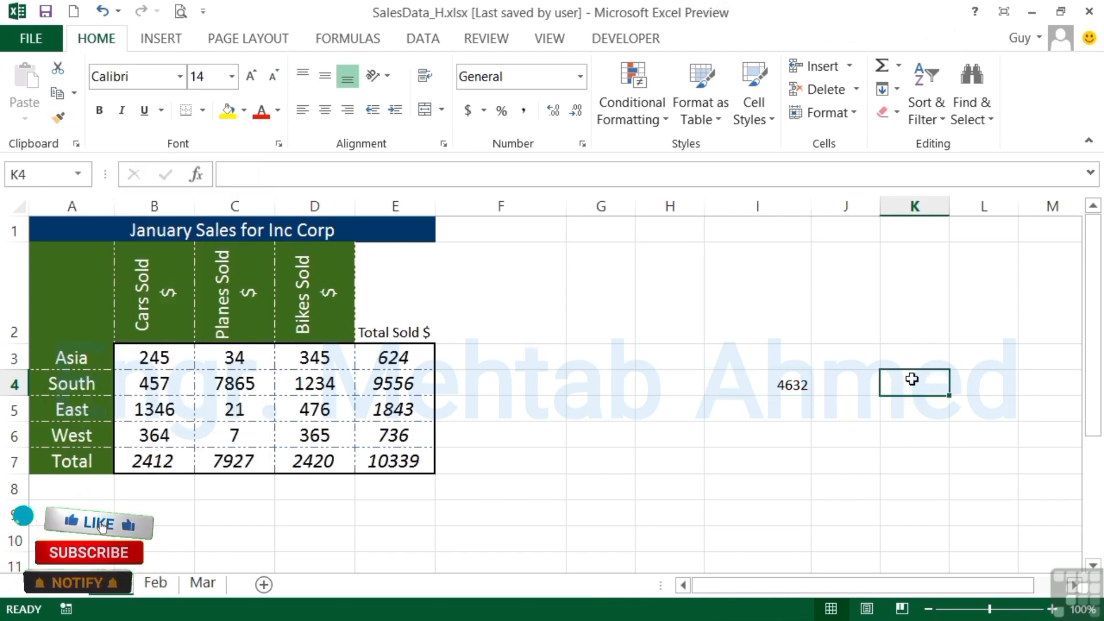
{"action": "left_click", "coordinate": [776, 378]}
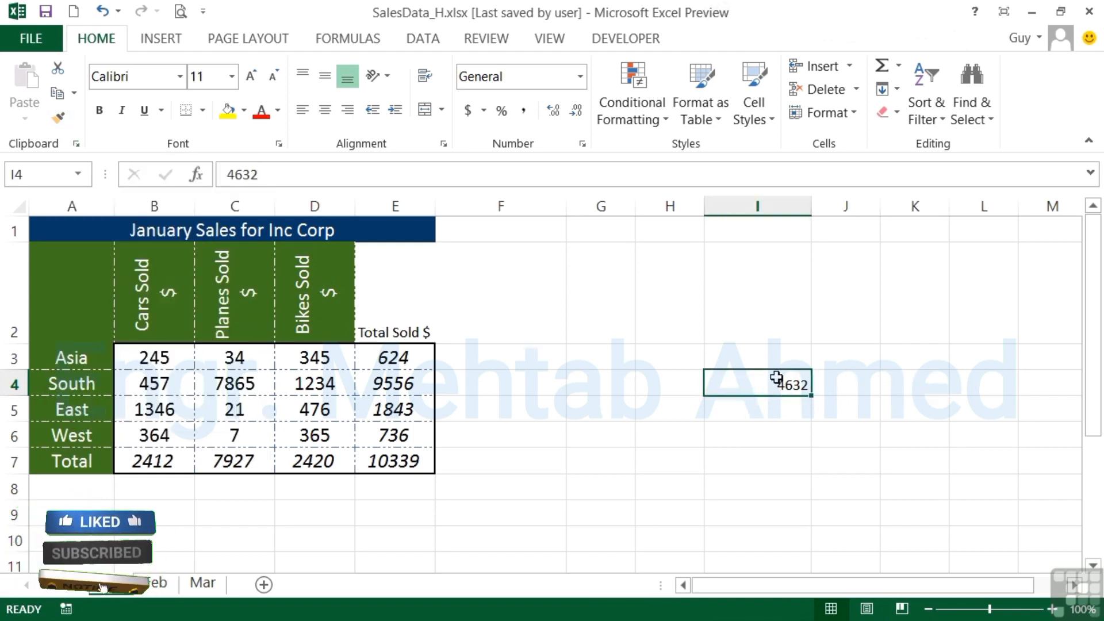